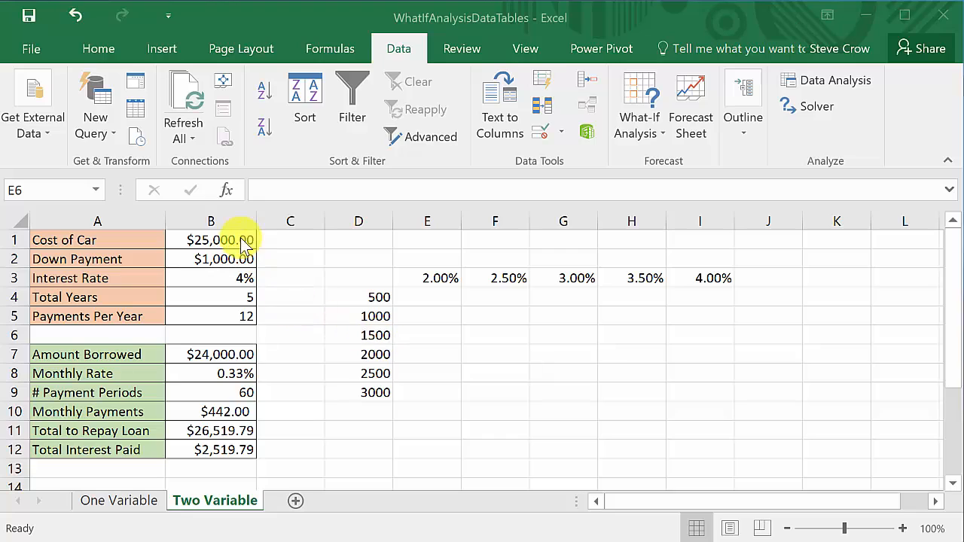
Step: Review the car cost and the formulas for the amount borrowed, monthly rate and number of payment periods
{"action": "left_click", "coordinate": [230, 240]}
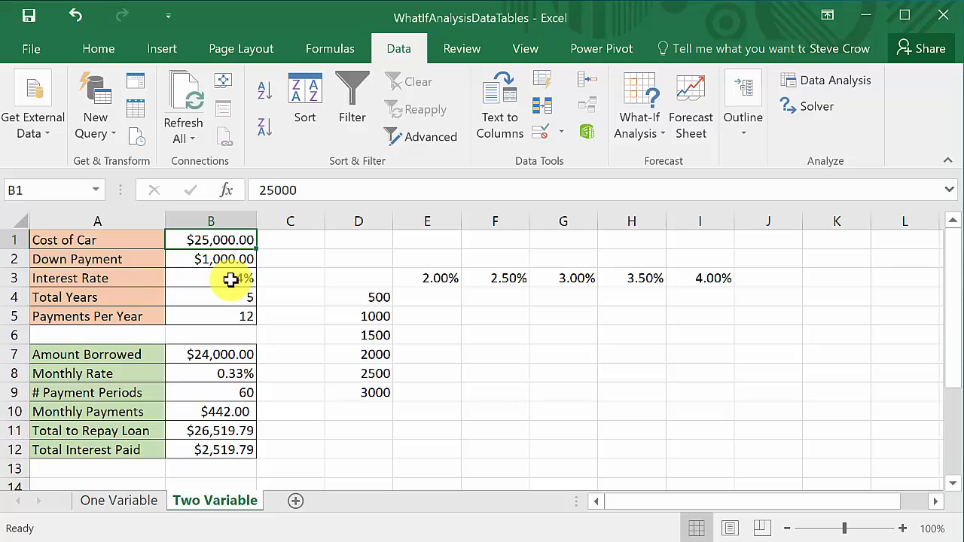
{"action": "left_click", "coordinate": [230, 358]}
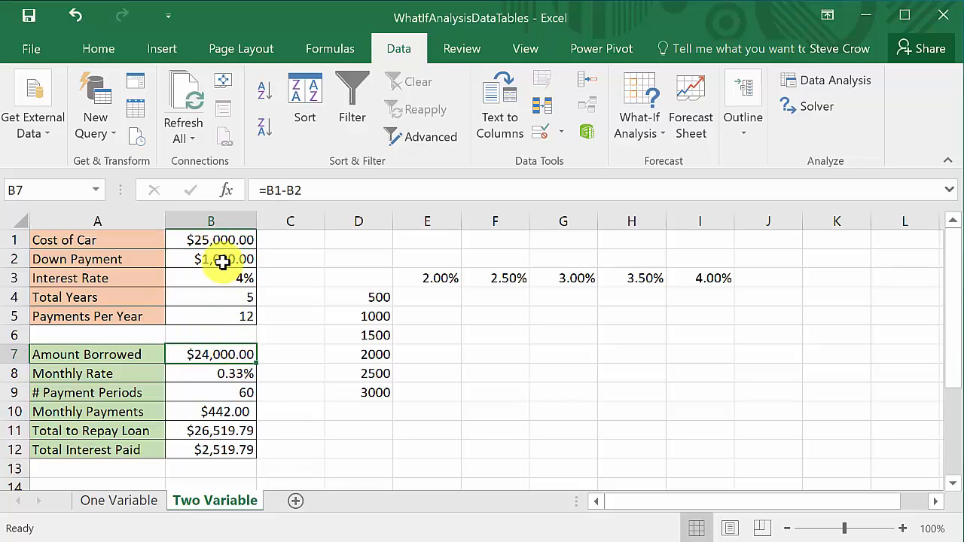
{"action": "left_click", "coordinate": [231, 374]}
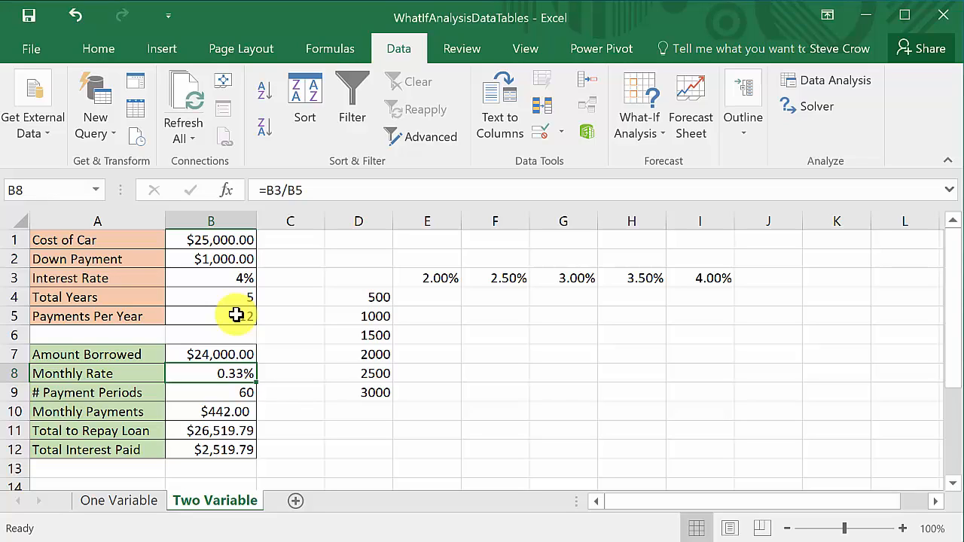
{"action": "left_click", "coordinate": [224, 392]}
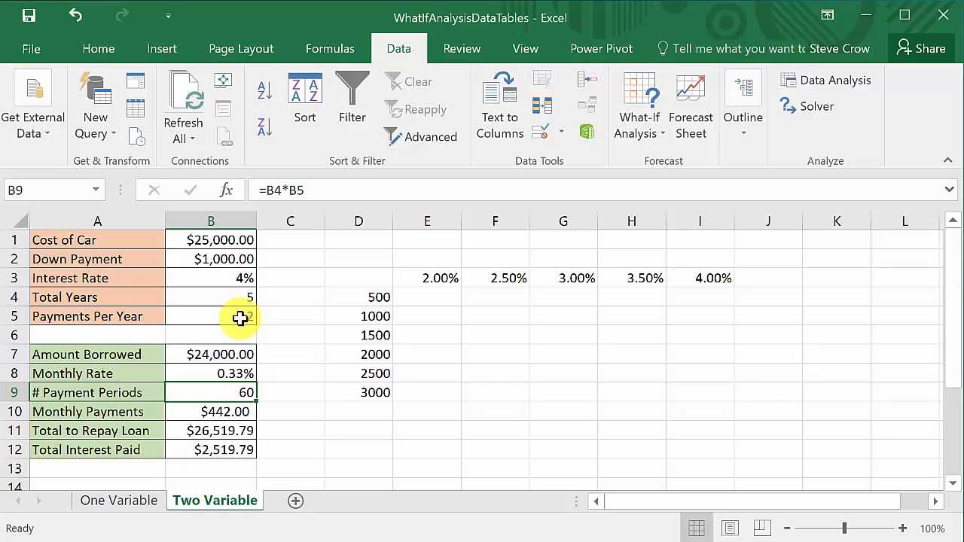
Step: Examine each argument of the PMT formula for Monthly Payments, as well as the formulas for total repayment and total interest paid
{"action": "left_click", "coordinate": [225, 412]}
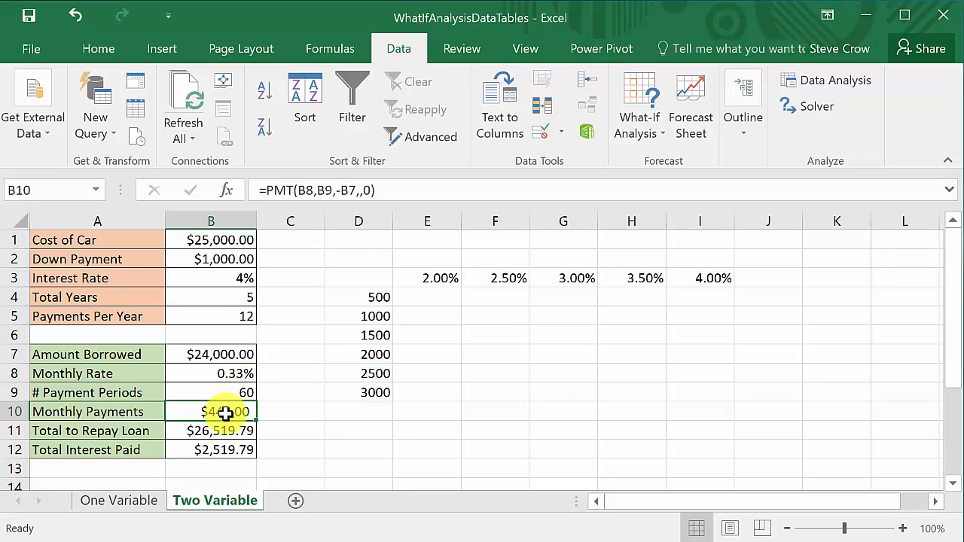
{"action": "left_click", "coordinate": [307, 191]}
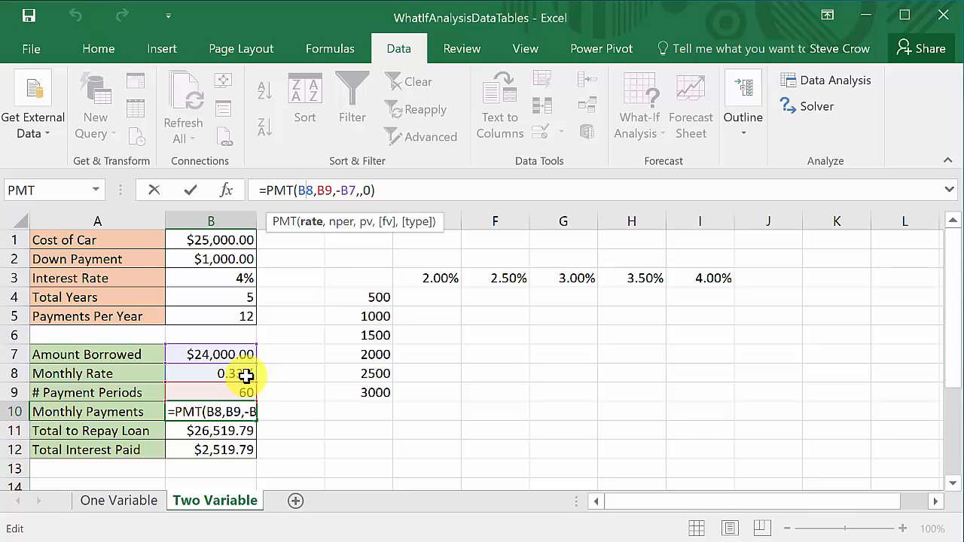
{"action": "left_click", "coordinate": [343, 226]}
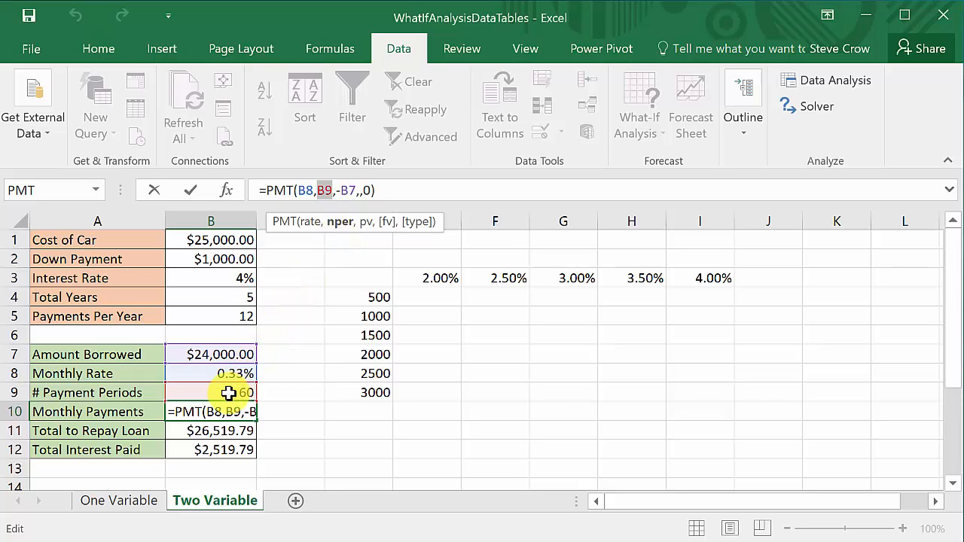
{"action": "left_click", "coordinate": [369, 226]}
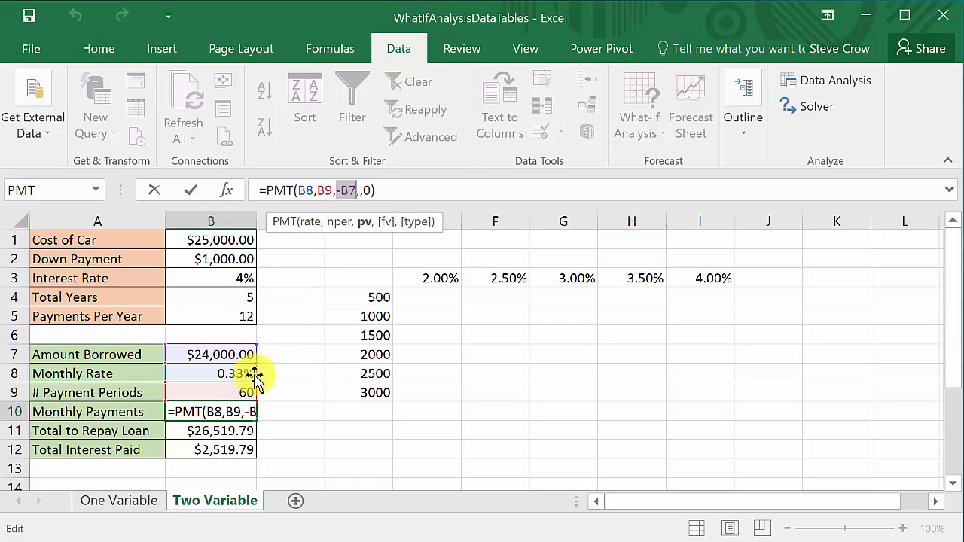
{"action": "left_click", "coordinate": [214, 413]}
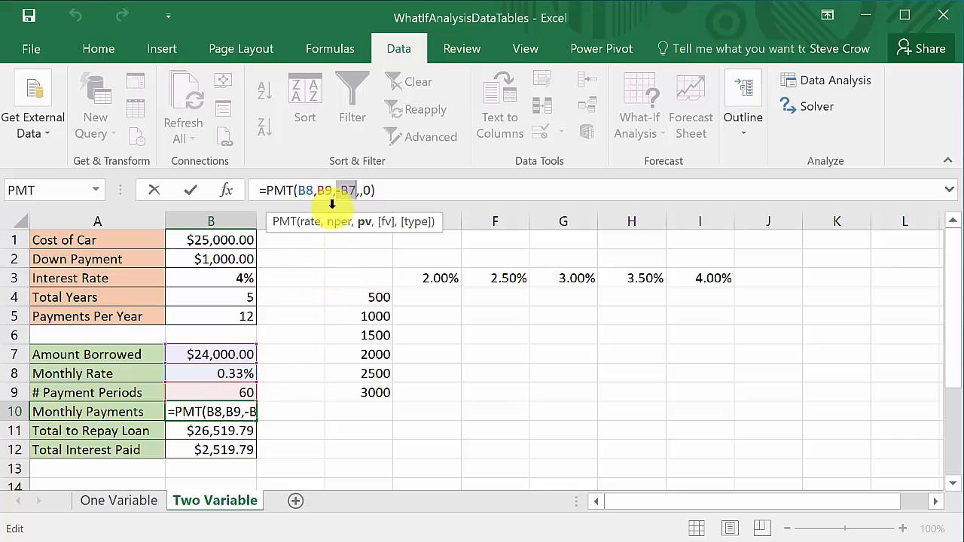
{"action": "left_click", "coordinate": [339, 187]}
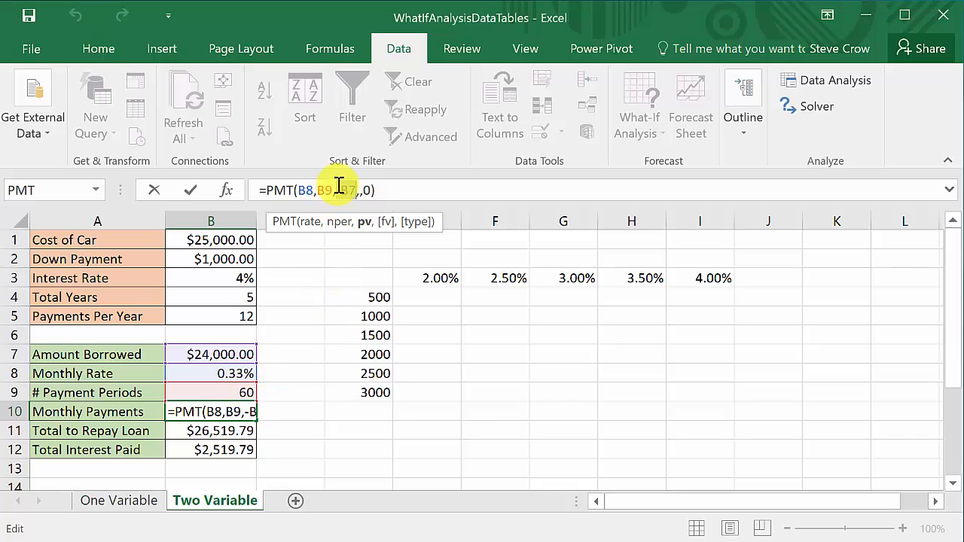
{"action": "left_click", "coordinate": [386, 223]}
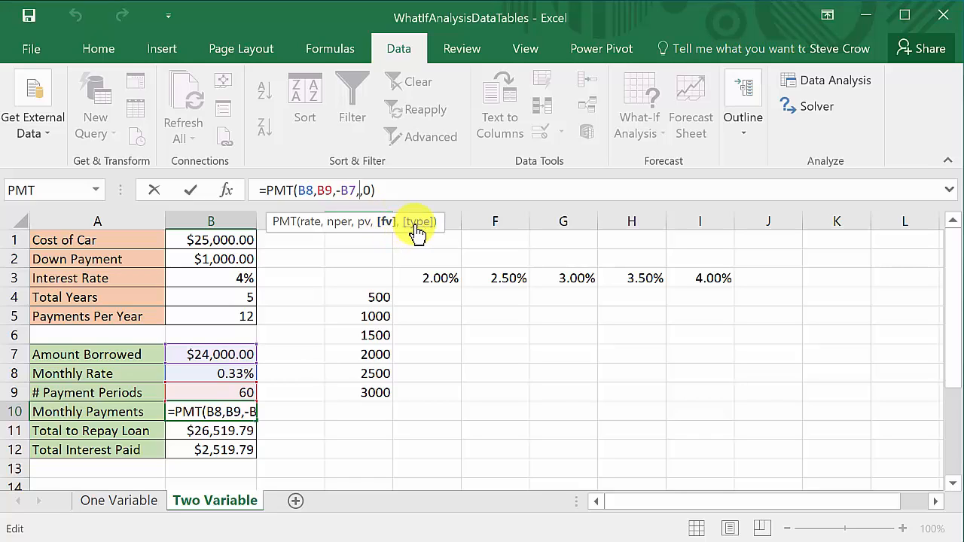
{"action": "left_click", "coordinate": [416, 226]}
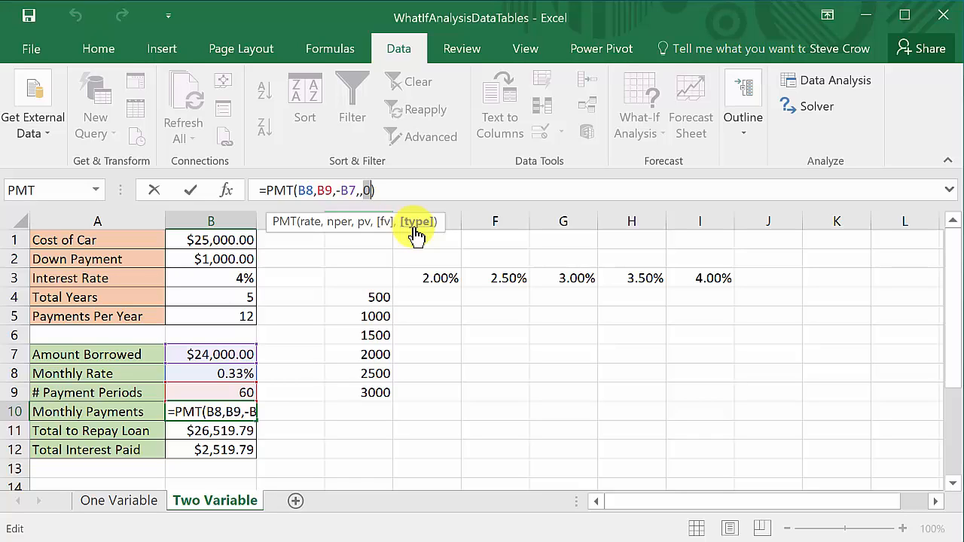
{"action": "key", "text": "Return"}
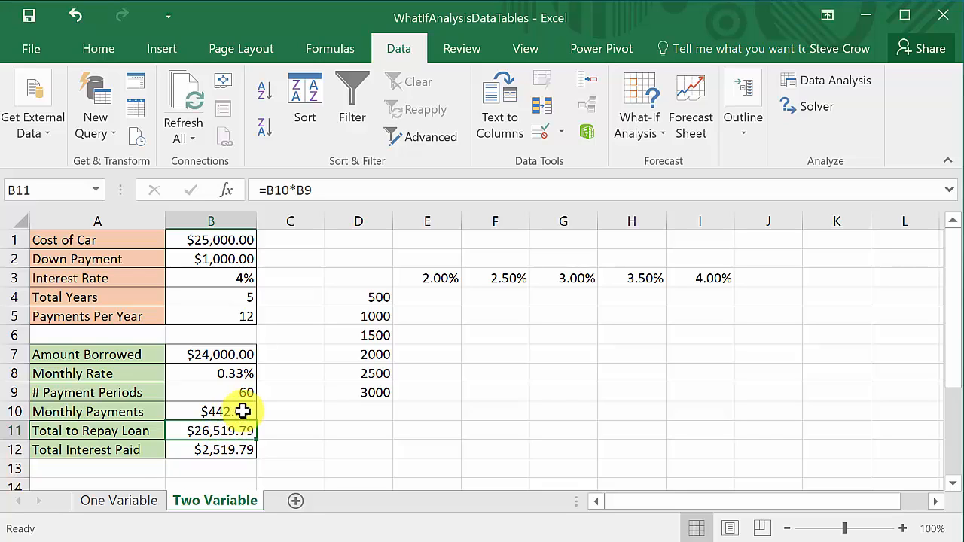
{"action": "left_click", "coordinate": [236, 449]}
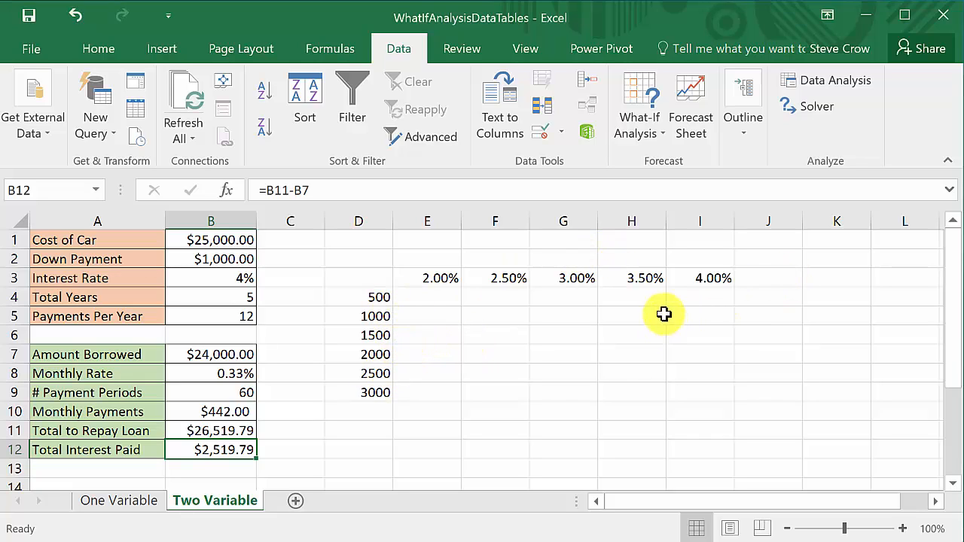
{"action": "left_click", "coordinate": [367, 279]}
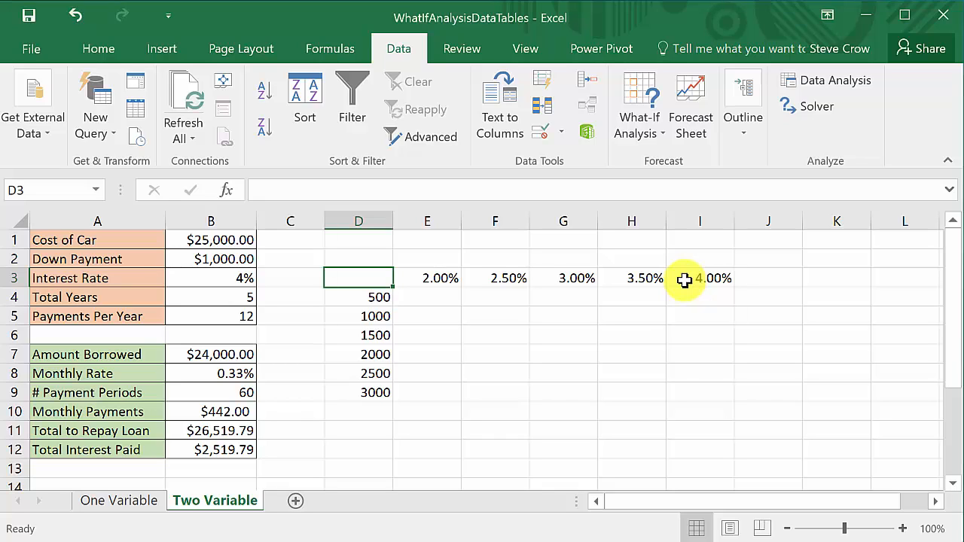
Step: Enter the sample rate .02 in cell E2, above the first interest rate heading
{"action": "left_click", "coordinate": [439, 254]}
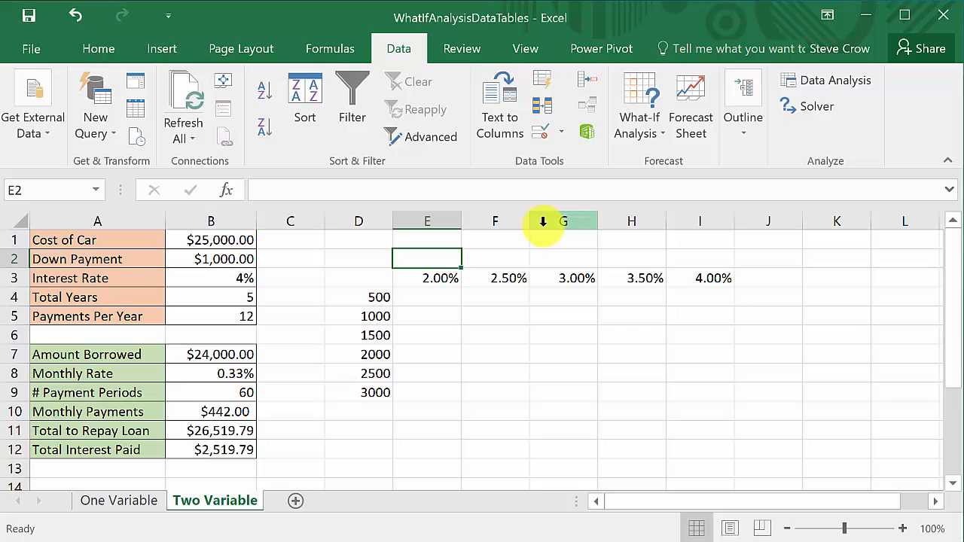
{"action": "type", "text": "="}
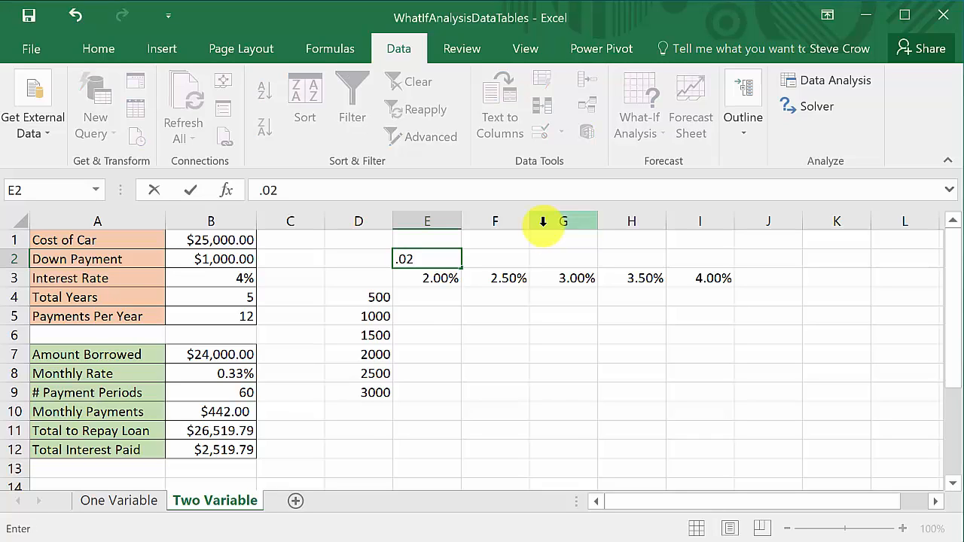
{"action": "type", "text": "02"}
{"action": "key", "text": "Return"}
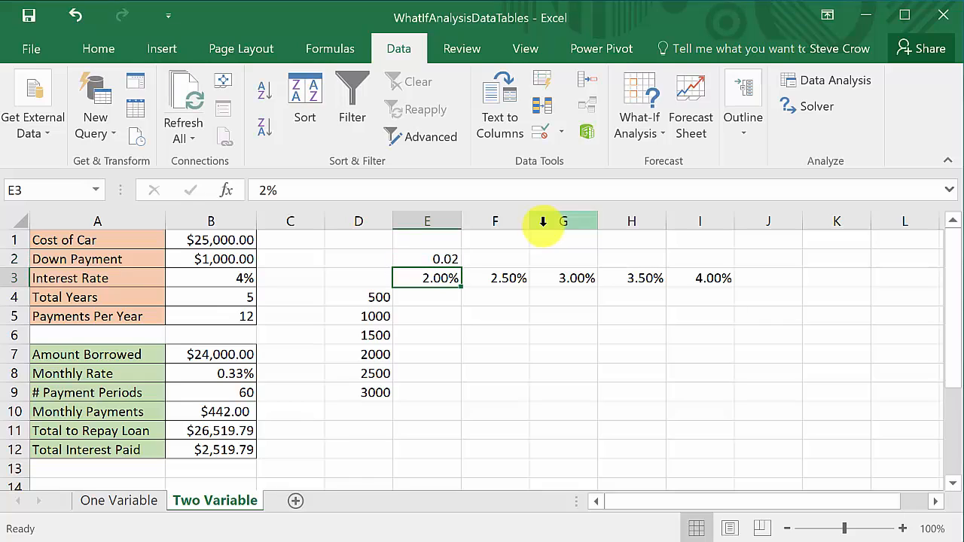
Step: Preview the Percentage number format with 2 decimal places for cell E2 and close the cell formatting without applying it
{"action": "left_click", "coordinate": [439, 257]}
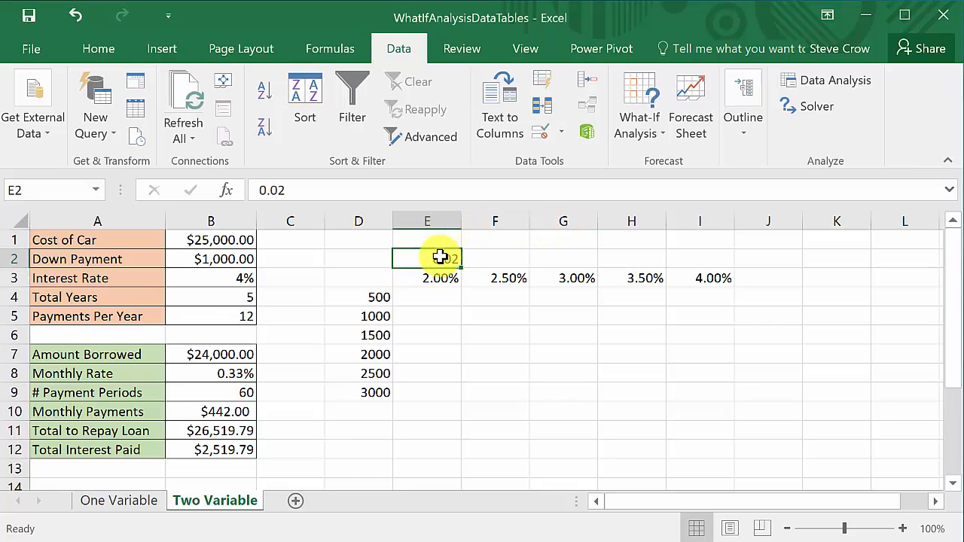
{"action": "right_click", "coordinate": [445, 258]}
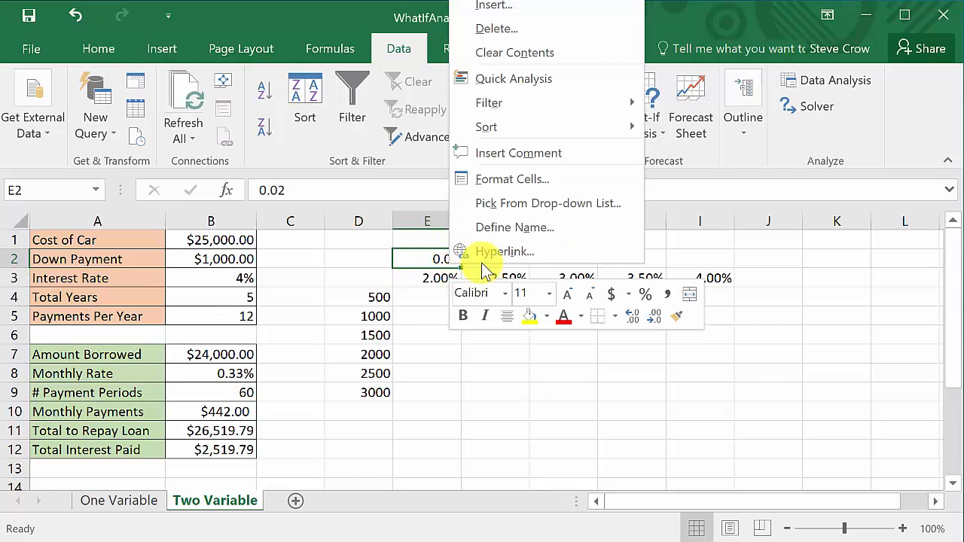
{"action": "left_click", "coordinate": [510, 182]}
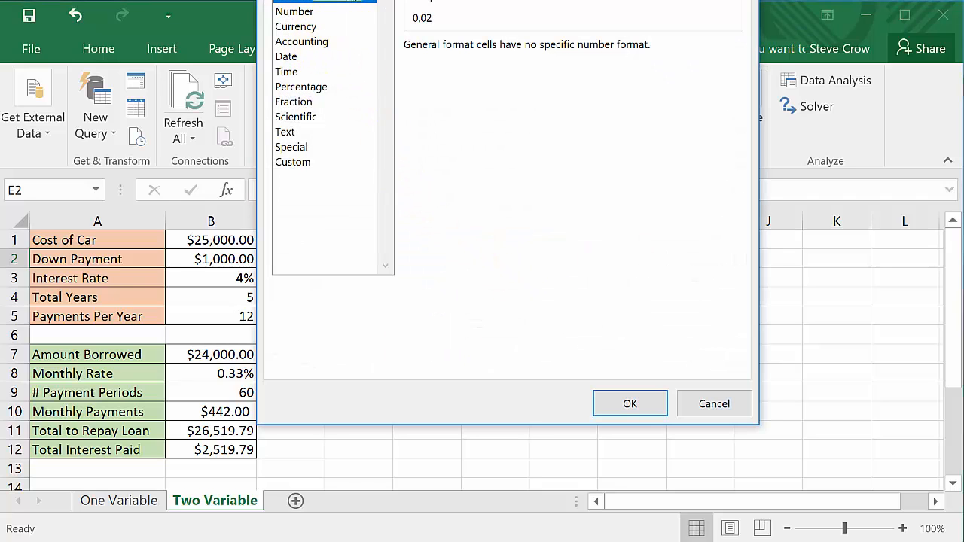
{"action": "left_click_drag", "start_coordinate": [380, 0], "coordinate": [356, 14]}
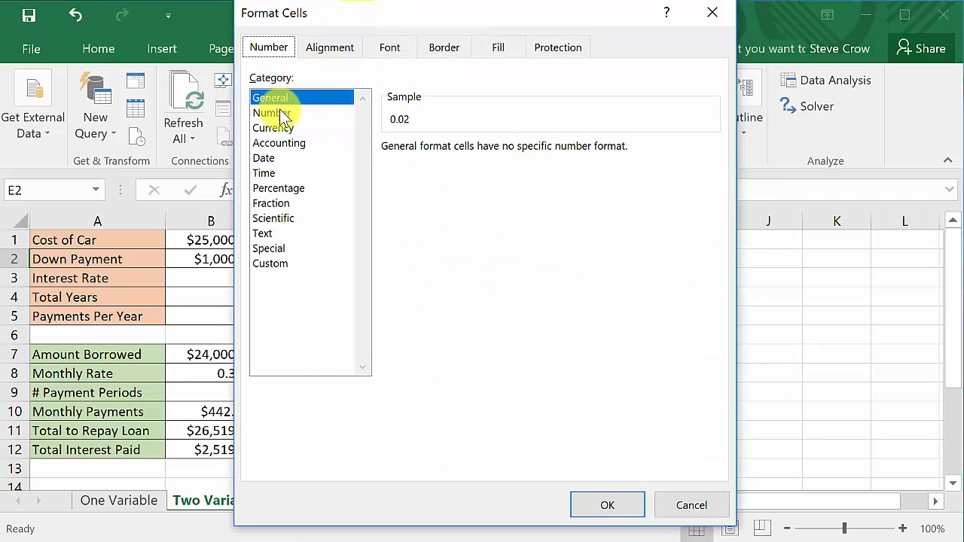
{"action": "left_click", "coordinate": [278, 188]}
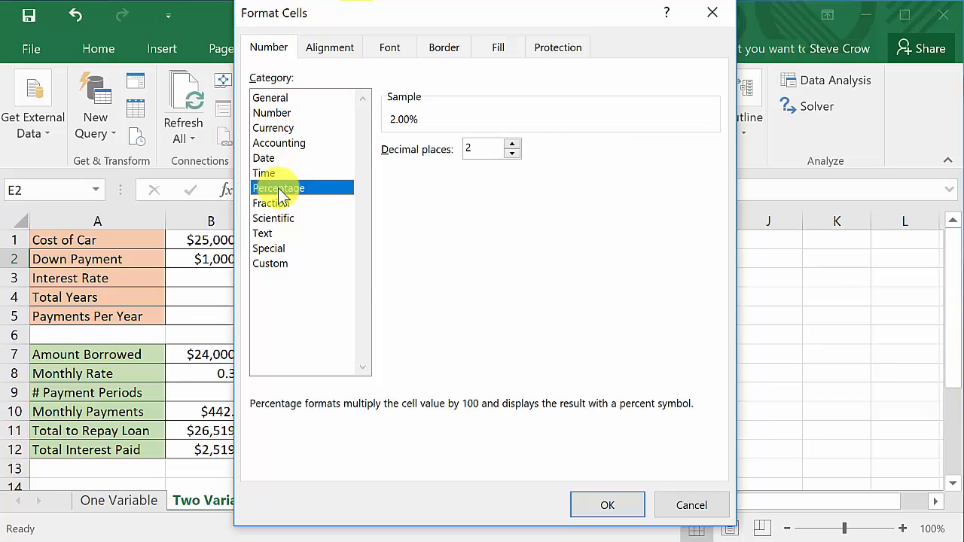
{"action": "left_click", "coordinate": [713, 13]}
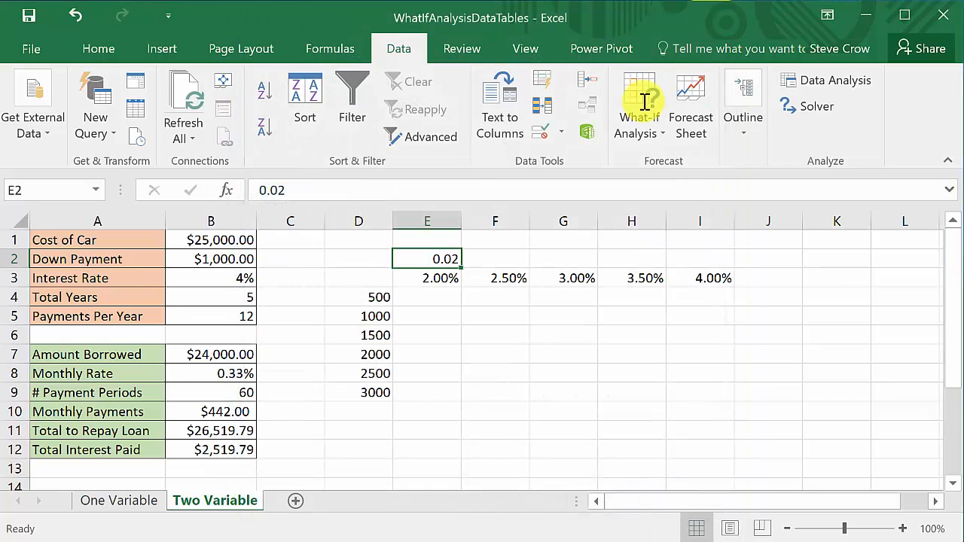
Step: Compare the sample rate with the formatted 2.00% heading, and clear the sample from cell E2
{"action": "left_click", "coordinate": [440, 276]}
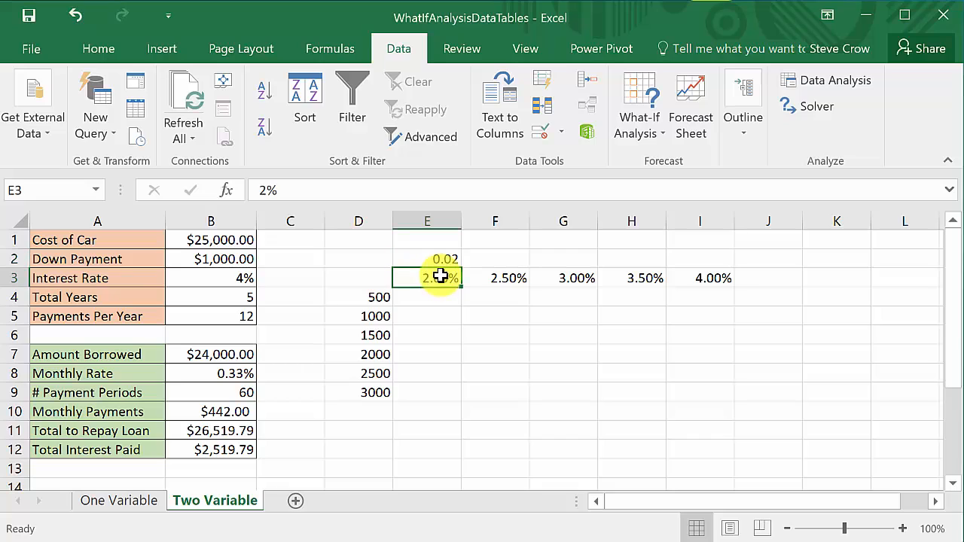
{"action": "left_click", "coordinate": [441, 259]}
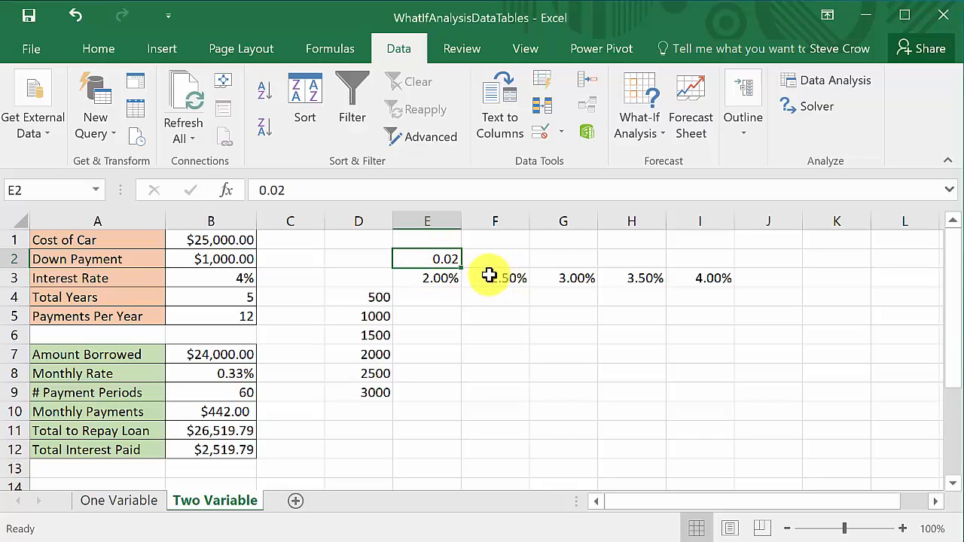
{"action": "left_click", "coordinate": [682, 296]}
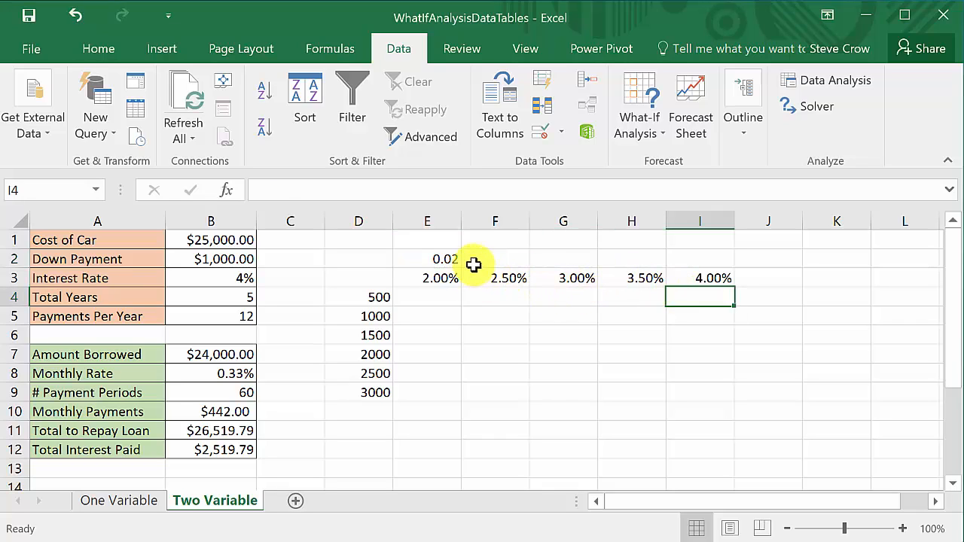
{"action": "left_click", "coordinate": [446, 260]}
{"action": "key", "text": "Delete"}
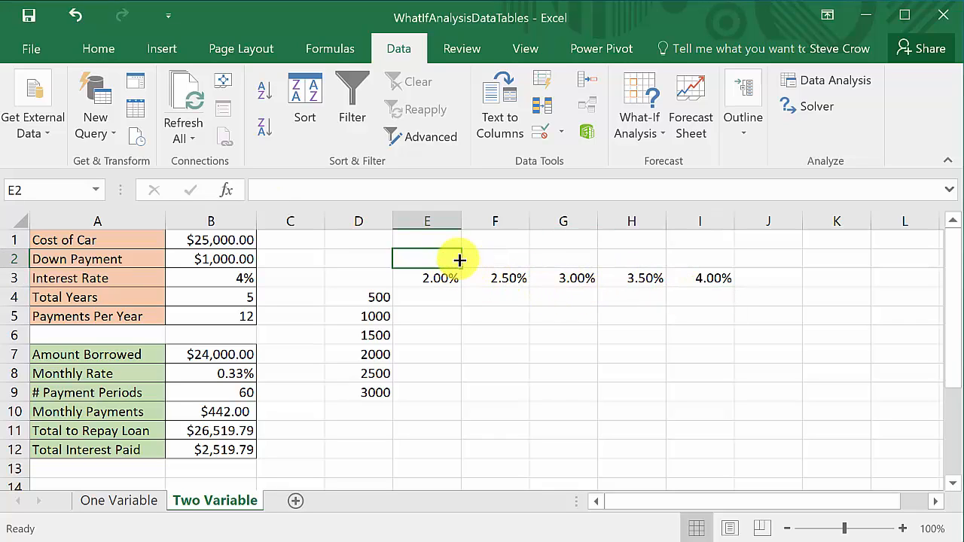
Step: Link corner cell D3 of the two-variable table to the monthly payment with the formula =B10
{"action": "left_click", "coordinate": [344, 280]}
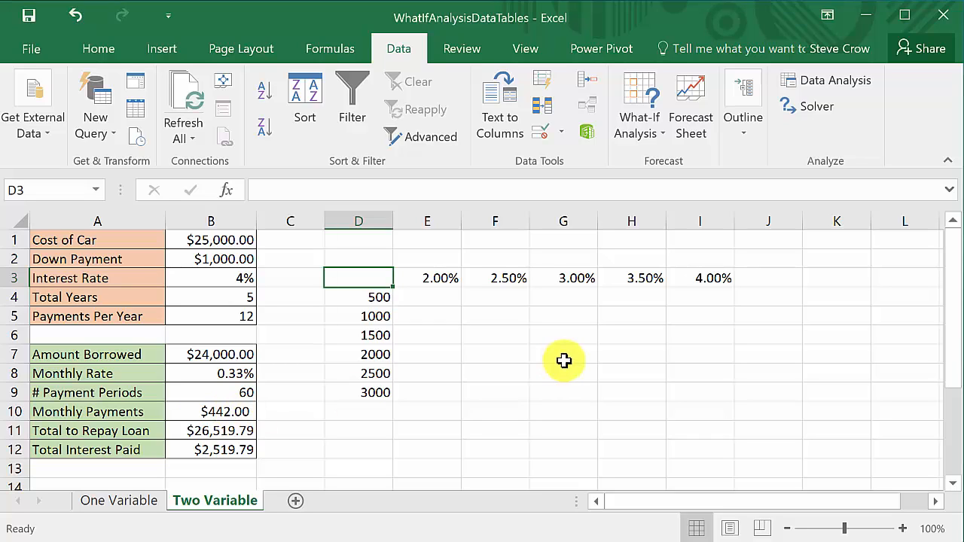
{"action": "type", "text": "="}
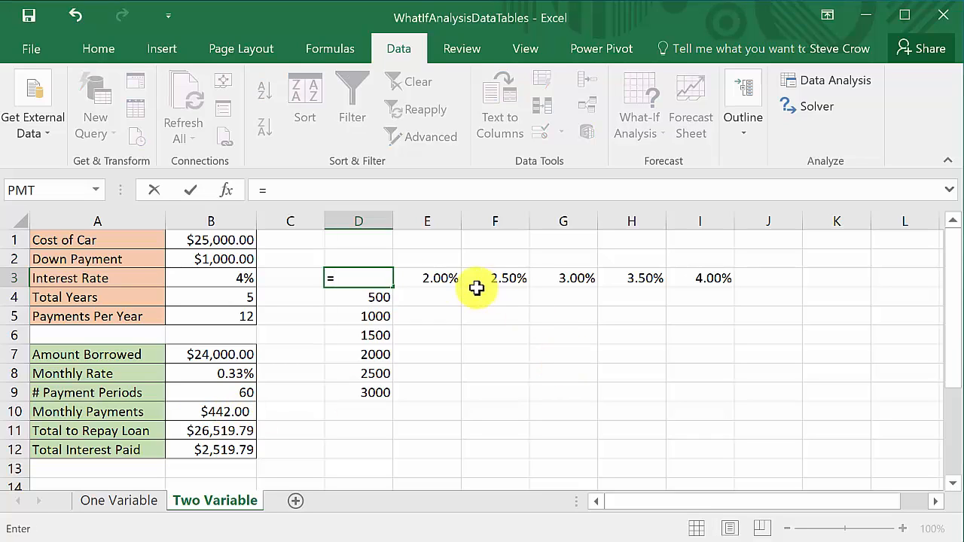
{"action": "left_click", "coordinate": [207, 412]}
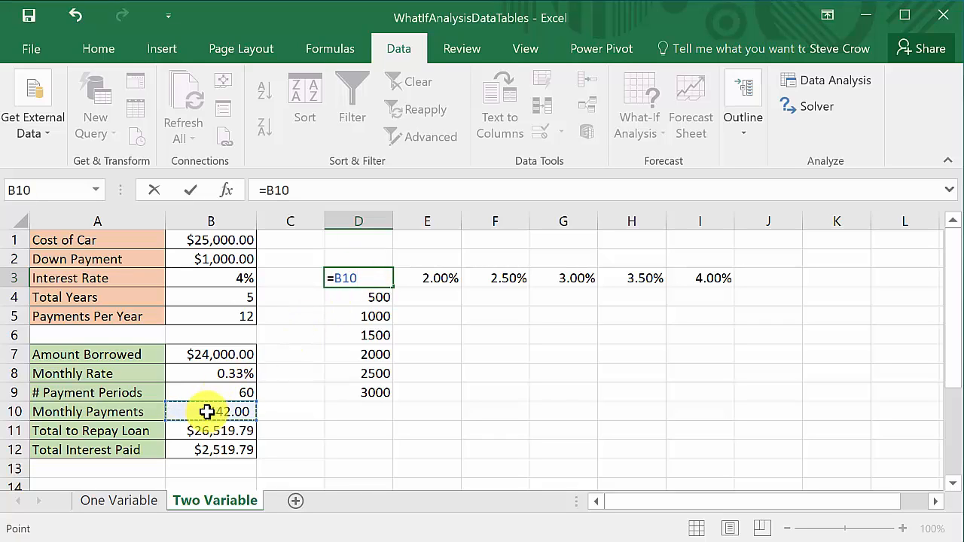
{"action": "key", "text": "Return"}
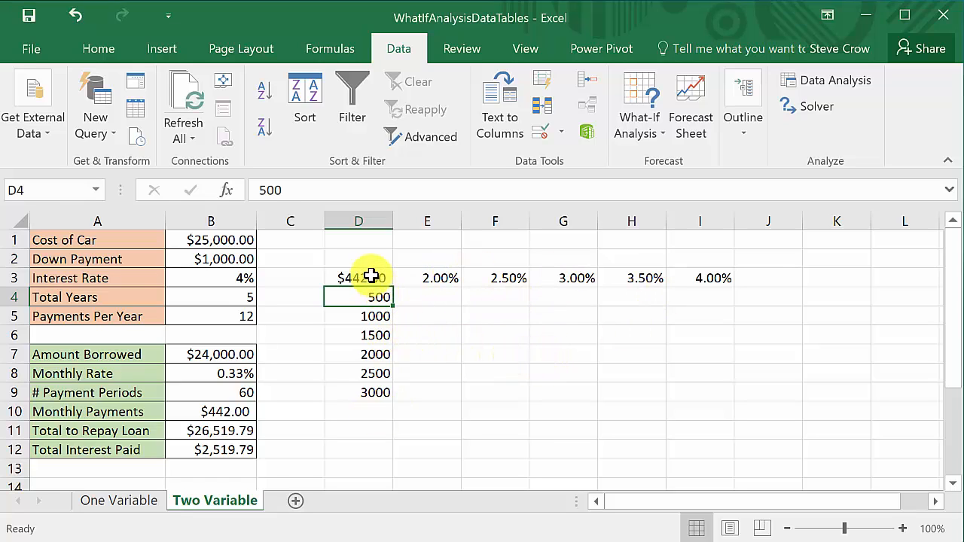
Step: Create a what-if data table over D3:I9 with interest rate B3 as row input and down payment B2 as column input
{"action": "left_click_drag", "start_coordinate": [371, 277], "coordinate": [699, 386]}
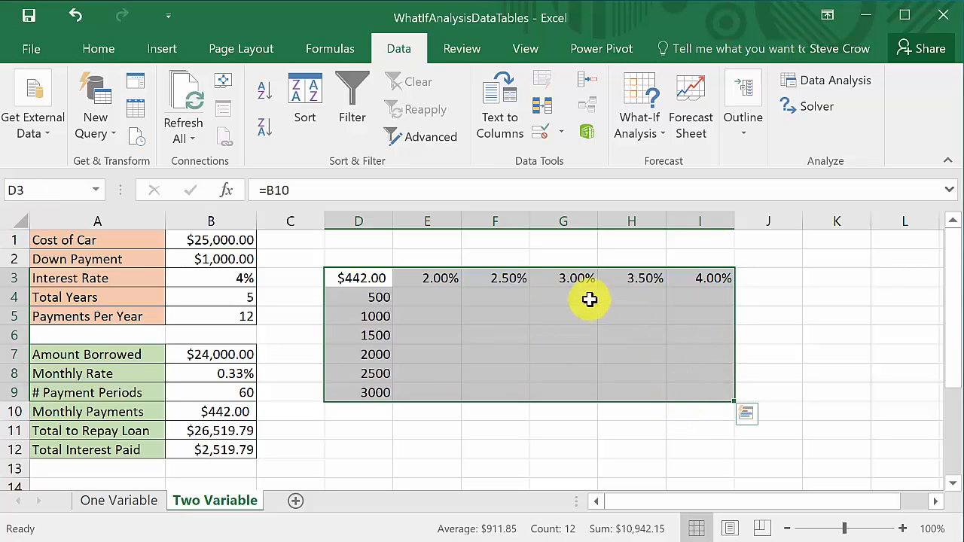
{"action": "left_click", "coordinate": [659, 131]}
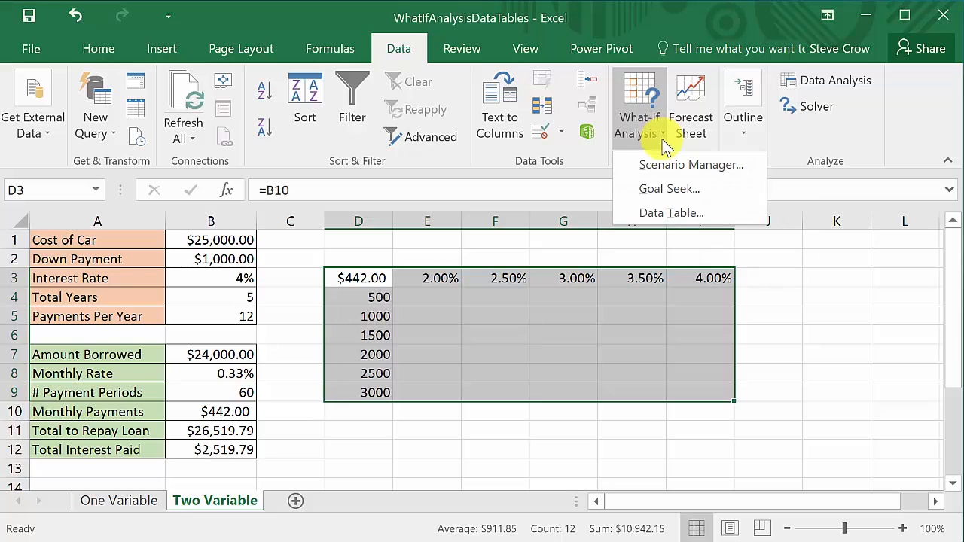
{"action": "left_click", "coordinate": [671, 214]}
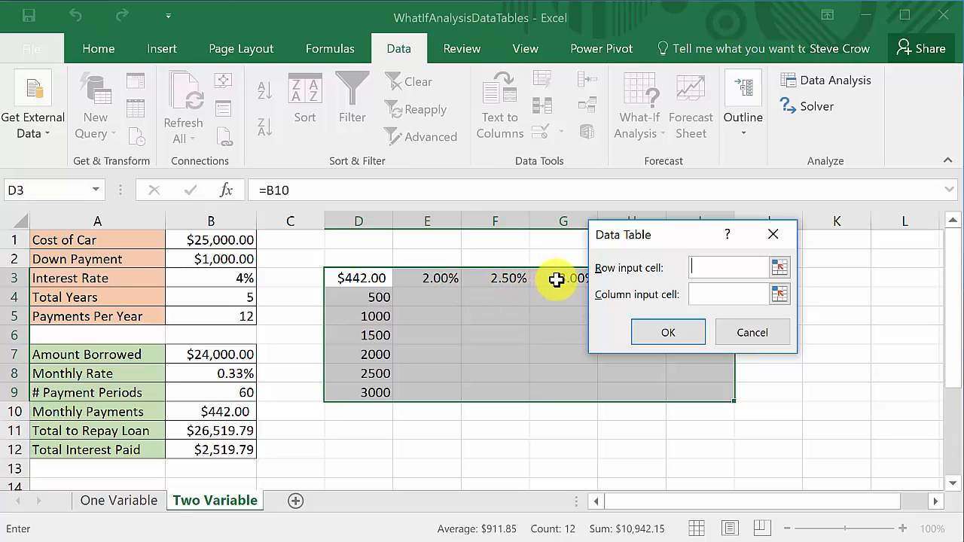
{"action": "left_click", "coordinate": [214, 279]}
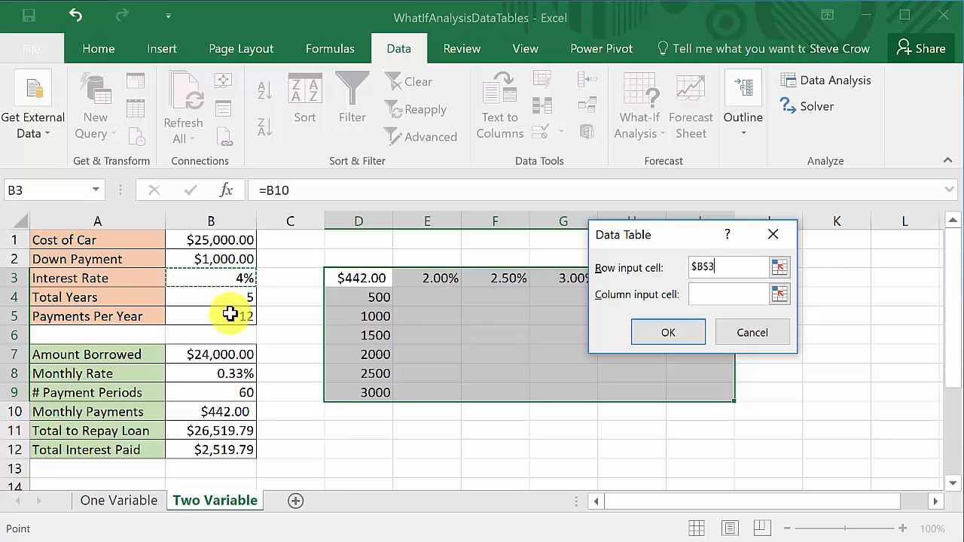
{"action": "left_click", "coordinate": [699, 294]}
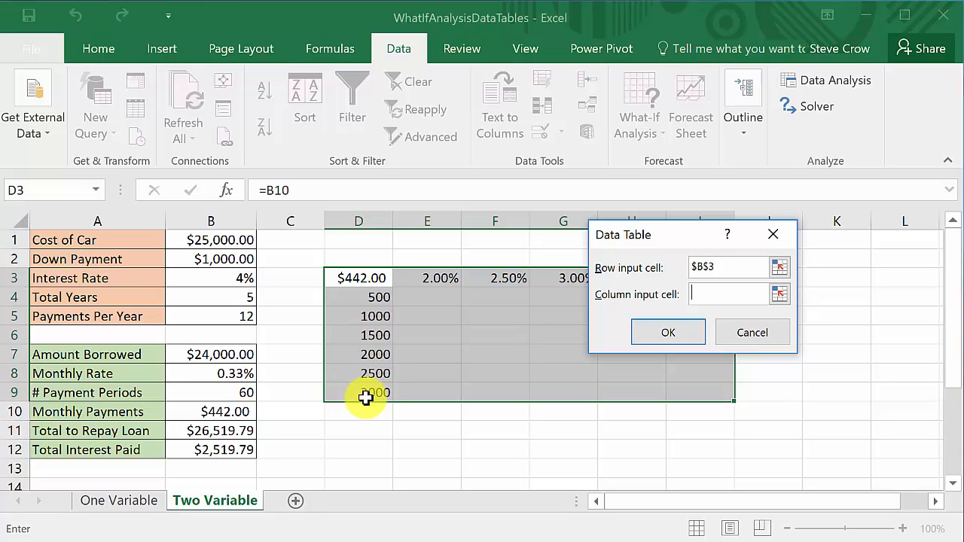
{"action": "left_click", "coordinate": [233, 259]}
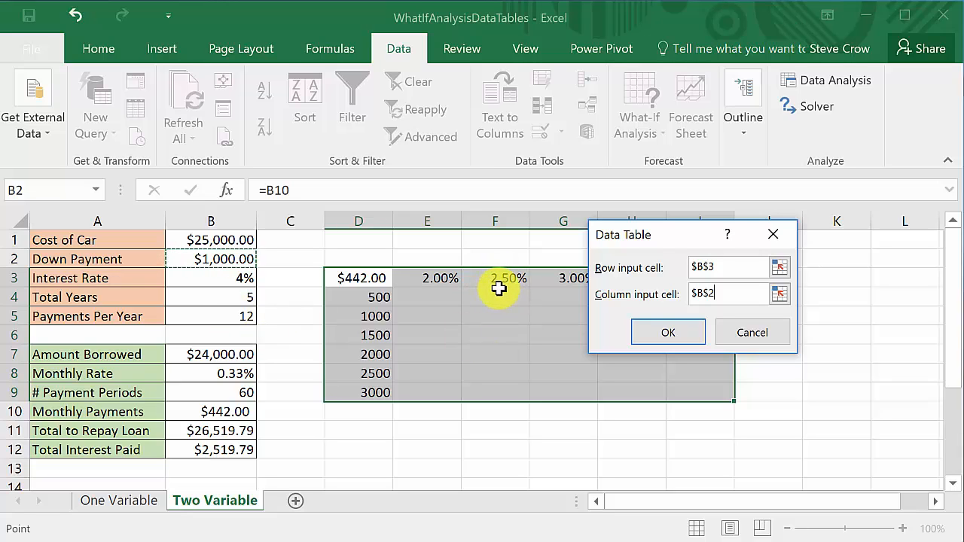
{"action": "left_click", "coordinate": [655, 335]}
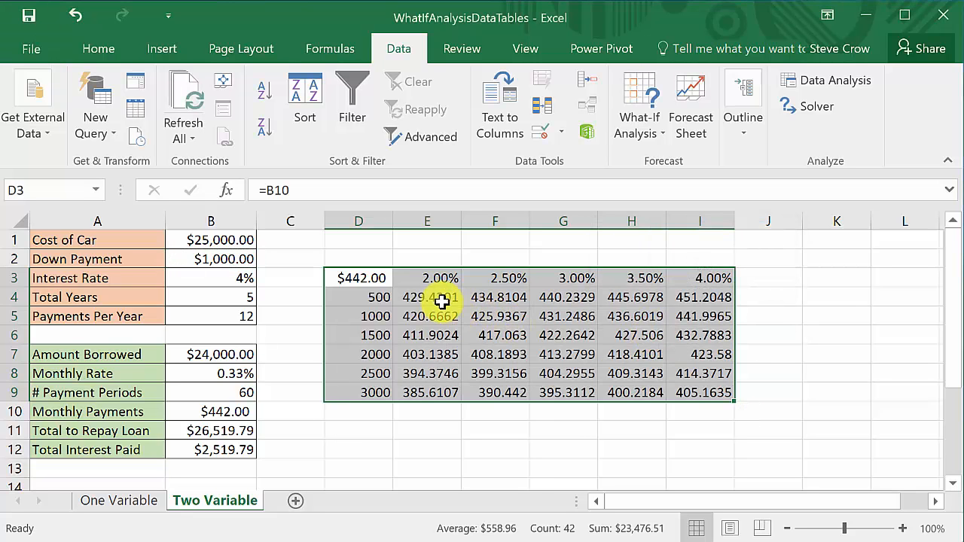
Step: Format the data table results in E4:I9 as Currency with 2 decimal places and the $ symbol
{"action": "left_click_drag", "start_coordinate": [437, 298], "coordinate": [689, 392]}
{"action": "right_click", "coordinate": [664, 356]}
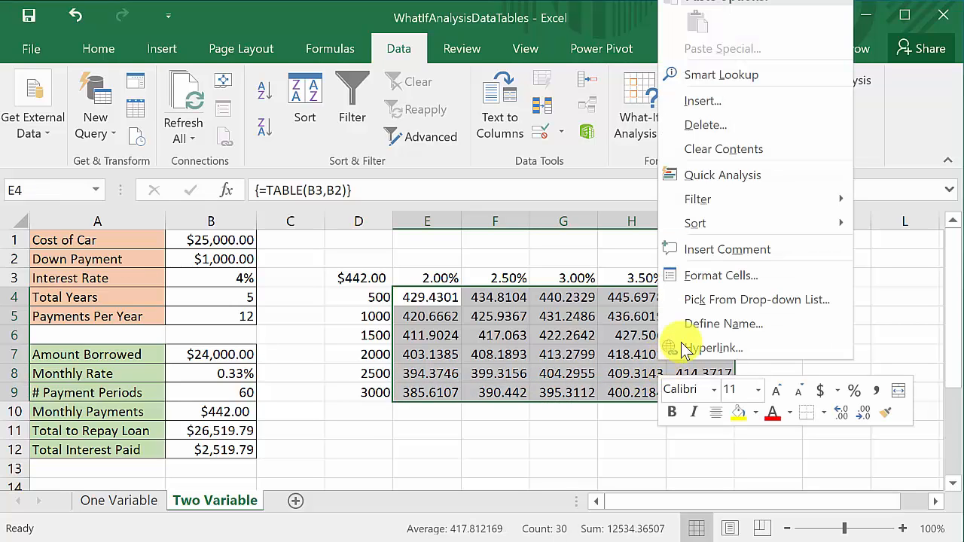
{"action": "left_click", "coordinate": [715, 276]}
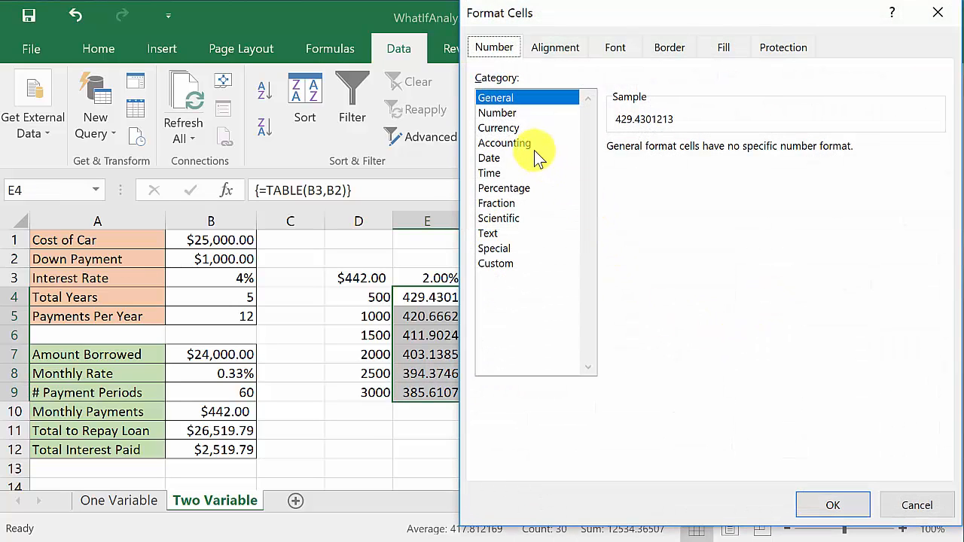
{"action": "left_click", "coordinate": [504, 126]}
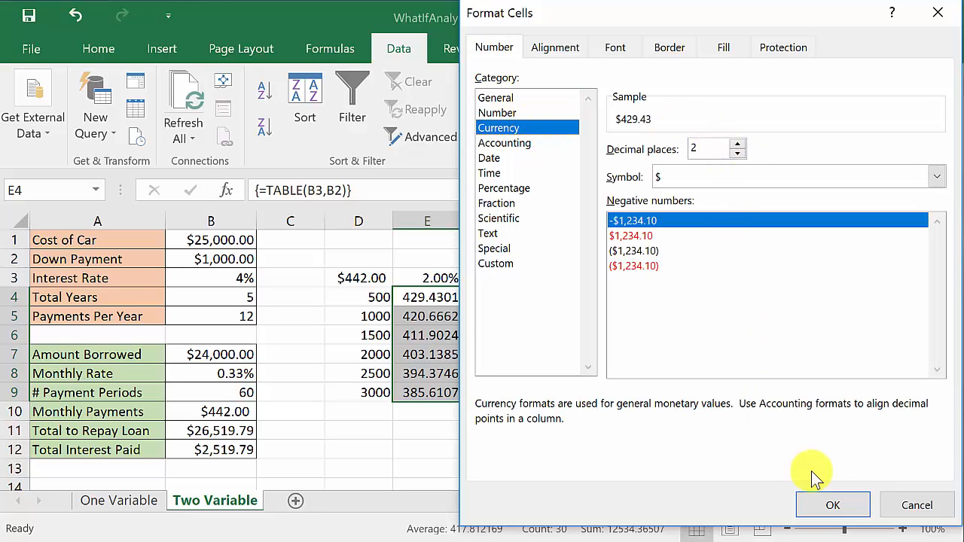
{"action": "left_click", "coordinate": [832, 506]}
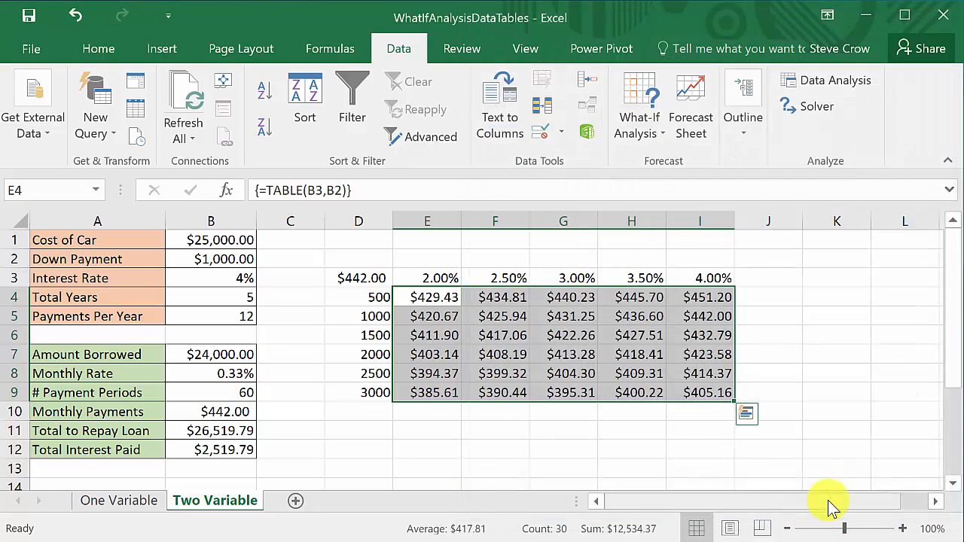
Step: Check the table's monthly payment for the 1000 down payment at the 4.00% interest rate
{"action": "left_click", "coordinate": [666, 358]}
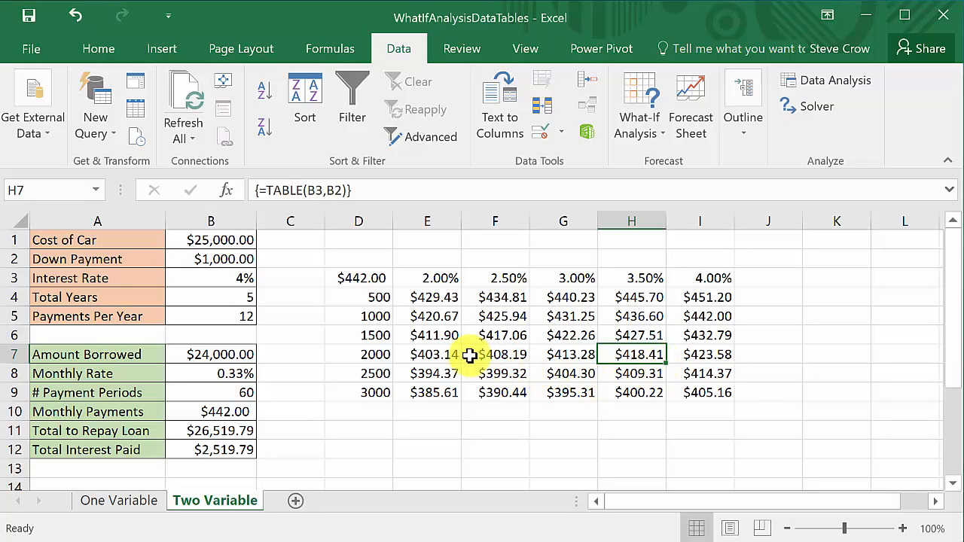
{"action": "left_click", "coordinate": [382, 316]}
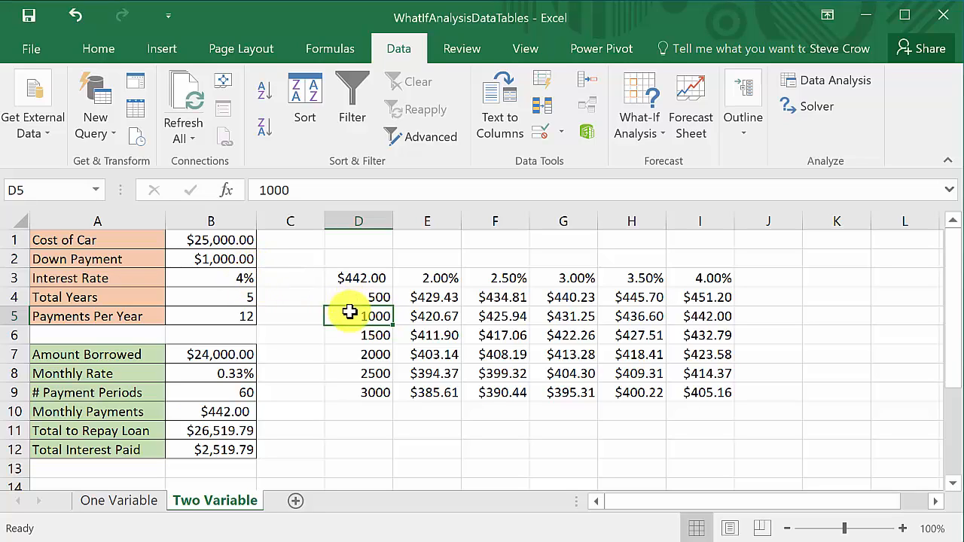
{"action": "left_click", "coordinate": [698, 322]}
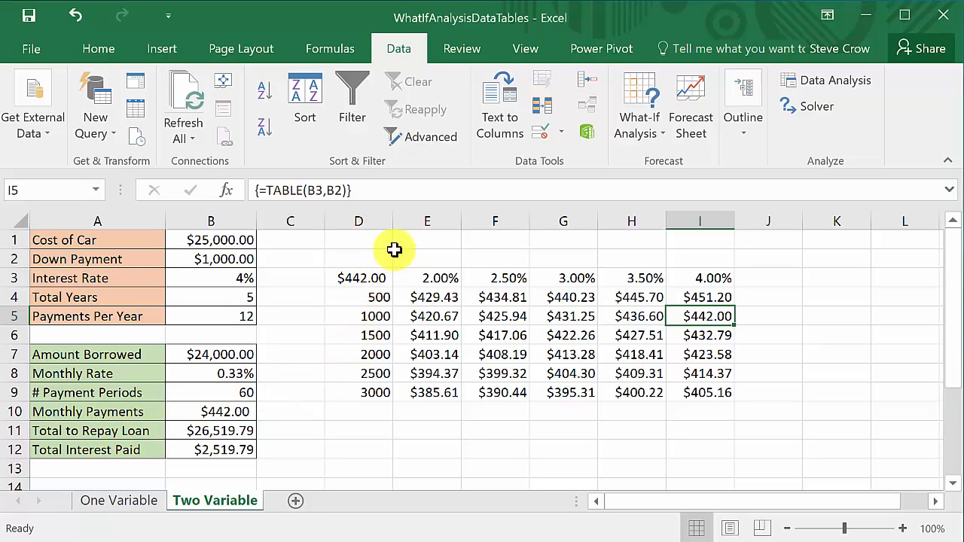
Step: Widen column D to make room for a longer heading, and select the table's corner cell D3
{"action": "left_click_drag", "start_coordinate": [394, 220], "coordinate": [436, 220]}
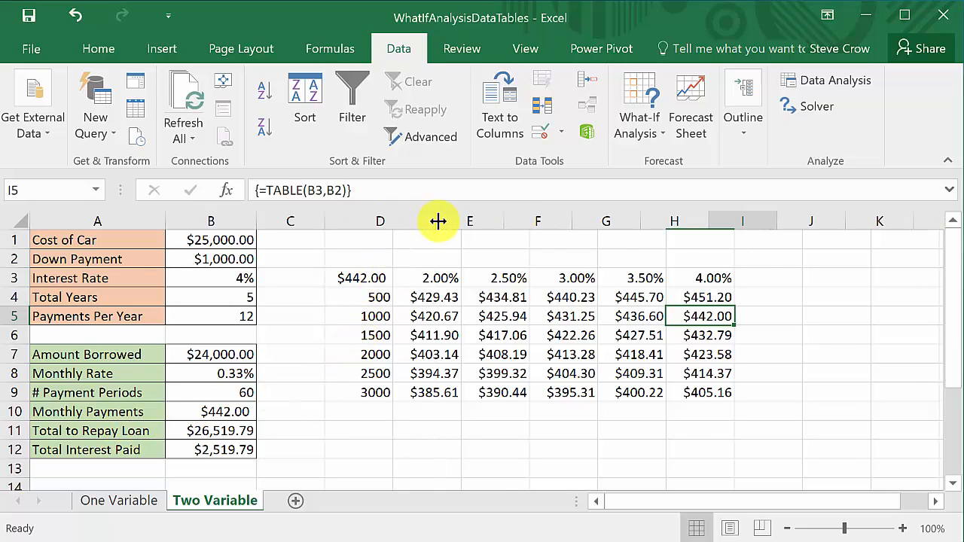
{"action": "left_click", "coordinate": [386, 280]}
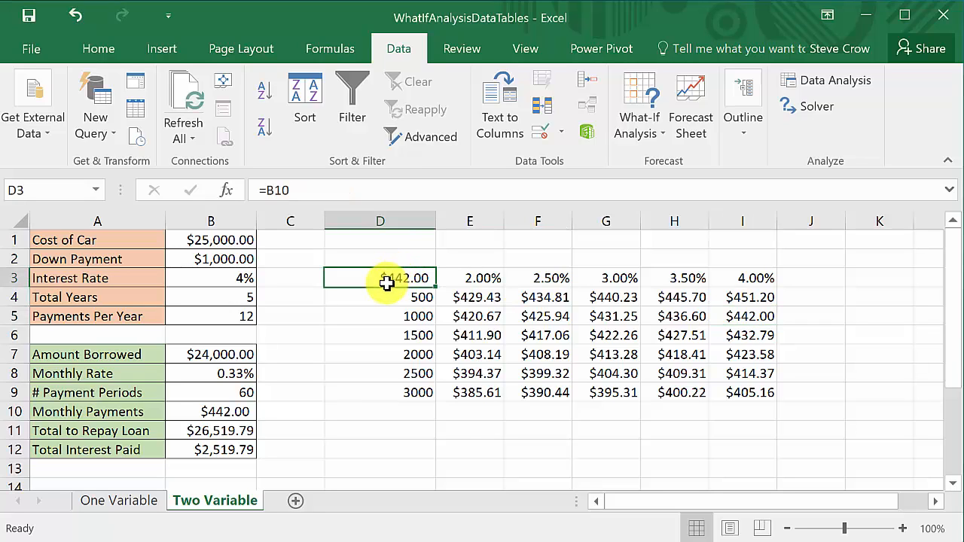
{"action": "right_click", "coordinate": [387, 279]}
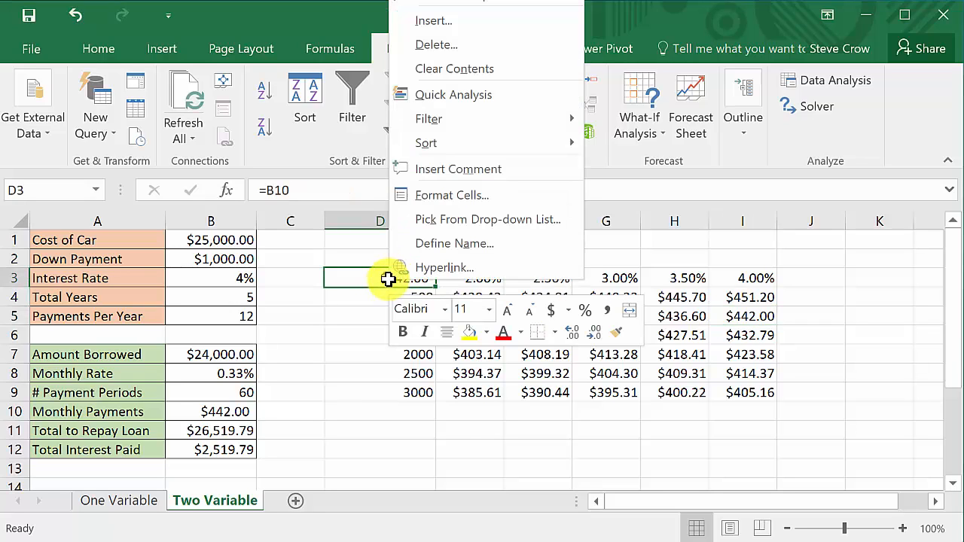
{"action": "key", "text": "Escape"}
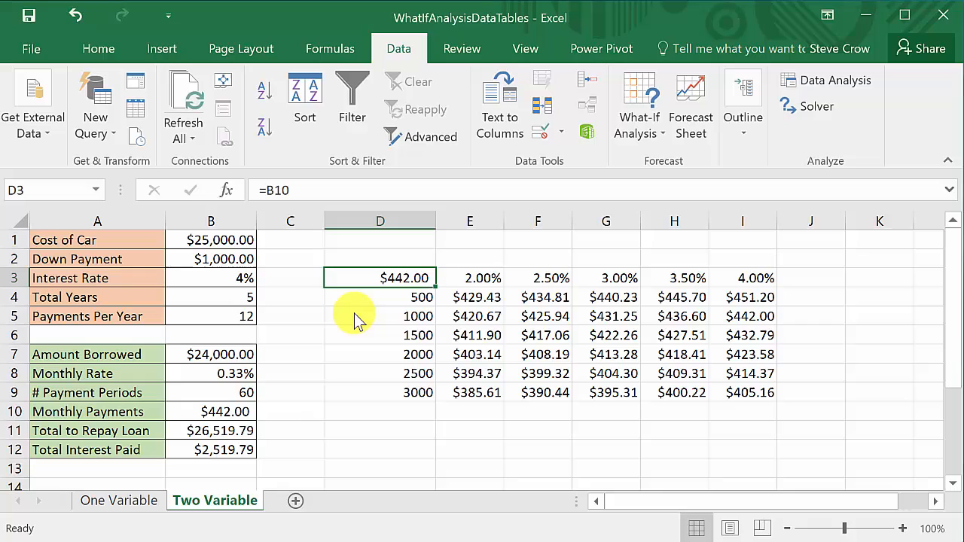
Step: Switch the number format of corner cell D3 to the Custom category, with the General code as the starting point
{"action": "right_click", "coordinate": [383, 280]}
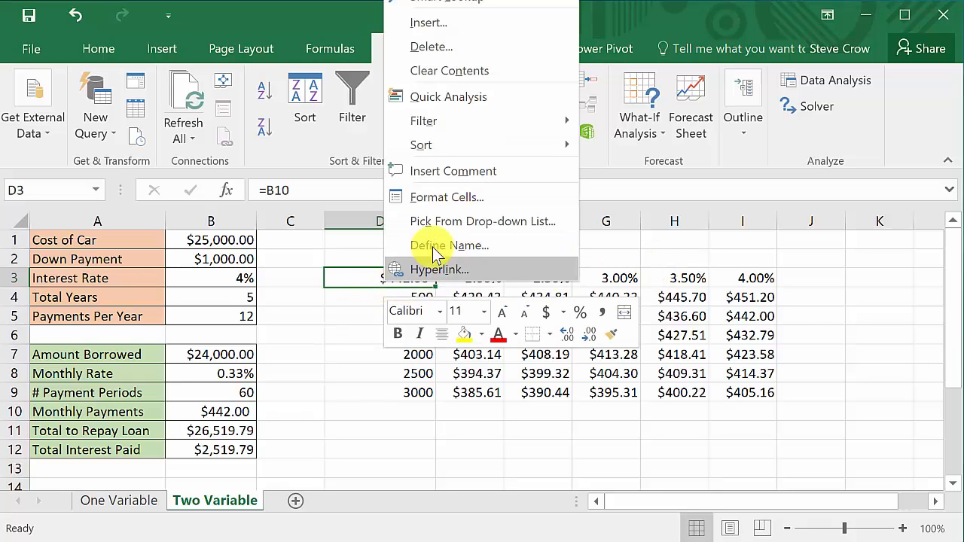
{"action": "left_click", "coordinate": [450, 204]}
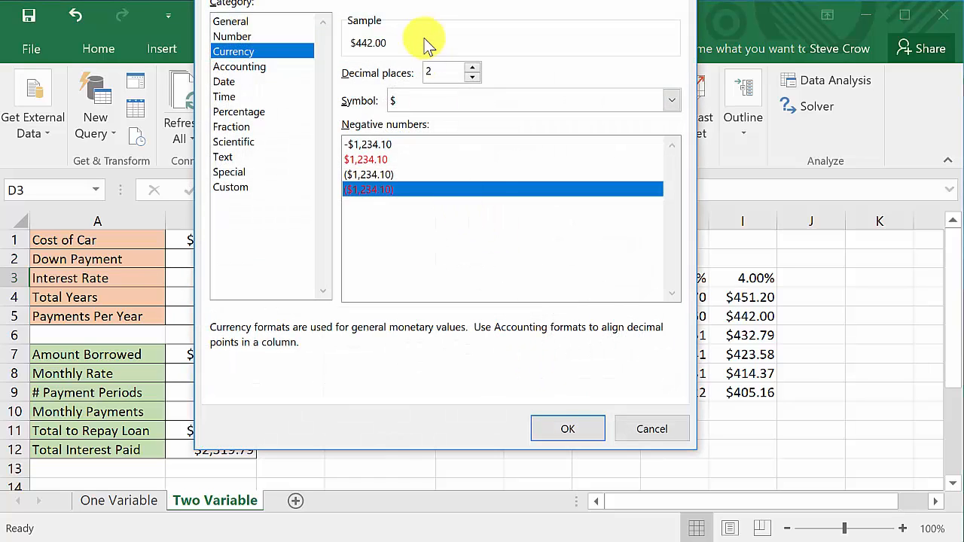
{"action": "left_click_drag", "start_coordinate": [433, 30], "coordinate": [433, 37]}
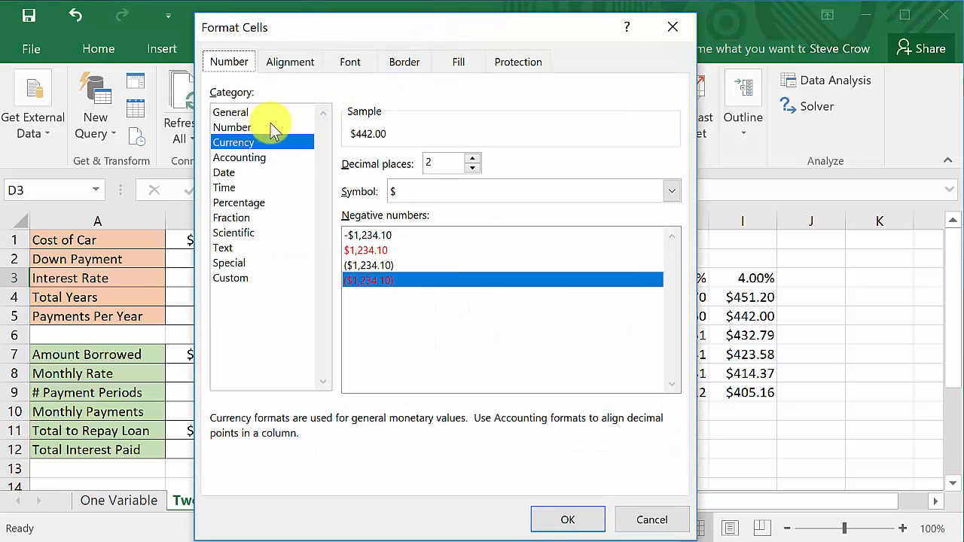
{"action": "left_click", "coordinate": [237, 282]}
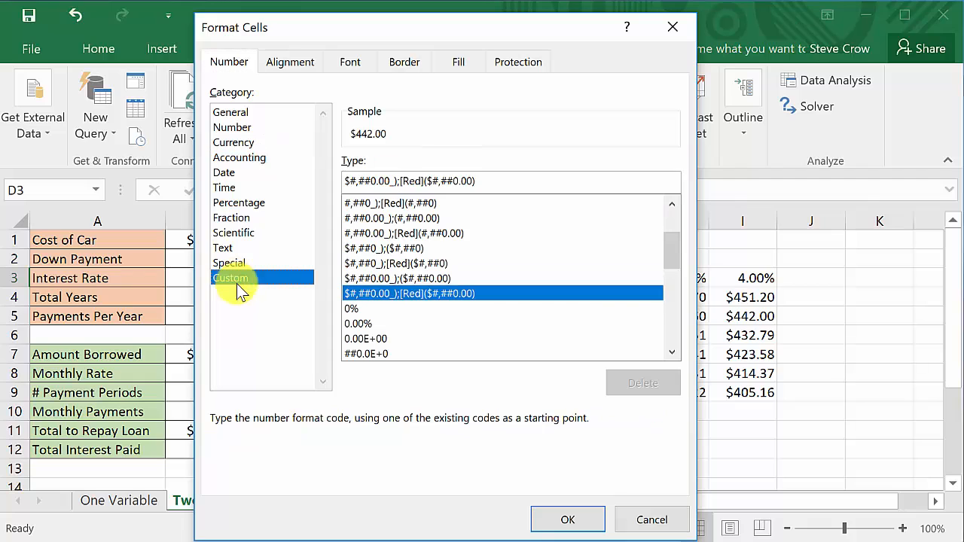
{"action": "left_click_drag", "start_coordinate": [678, 247], "coordinate": [677, 203]}
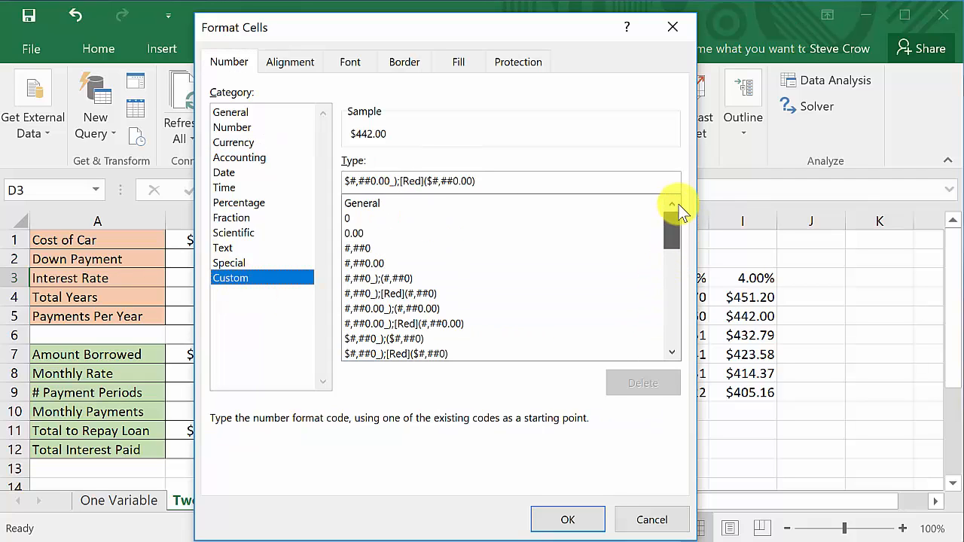
{"action": "left_click", "coordinate": [409, 203]}
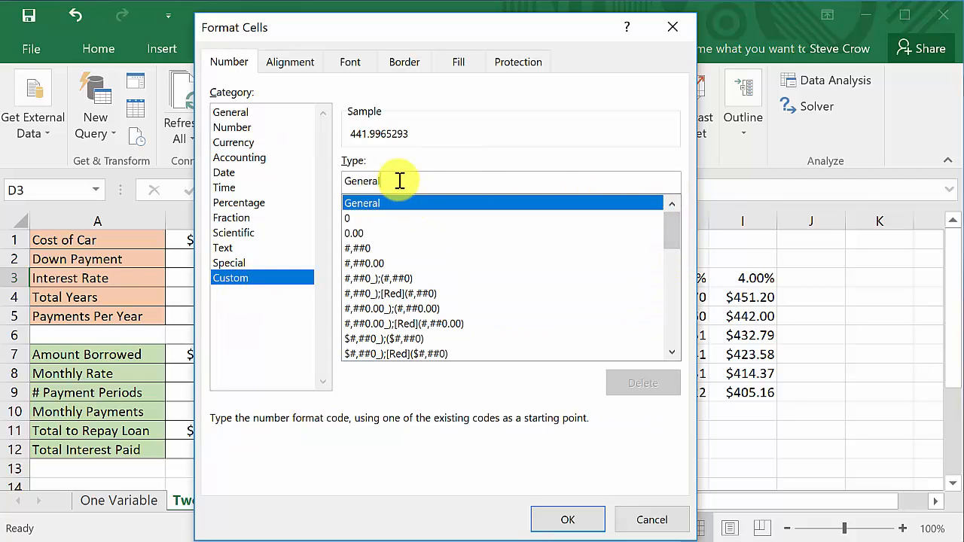
Step: Replace the custom format code of cell D3 with the quoted text "Monthly Payment" and apply it
{"action": "left_click", "coordinate": [409, 178]}
{"action": "key", "text": "BackSpace"}
{"action": "key", "text": "BackSpace"}
{"action": "key", "text": "BackSpace"}
{"action": "key", "text": "BackSpace"}
{"action": "key", "text": "BackSpace"}
{"action": "key", "text": "BackSpace"}
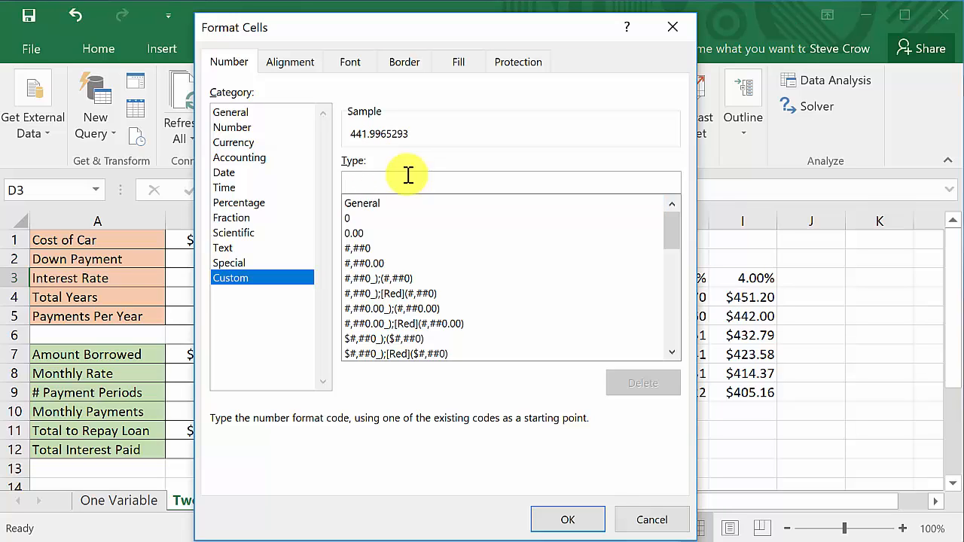
{"action": "type", "text": "\"Monthly Payment"}
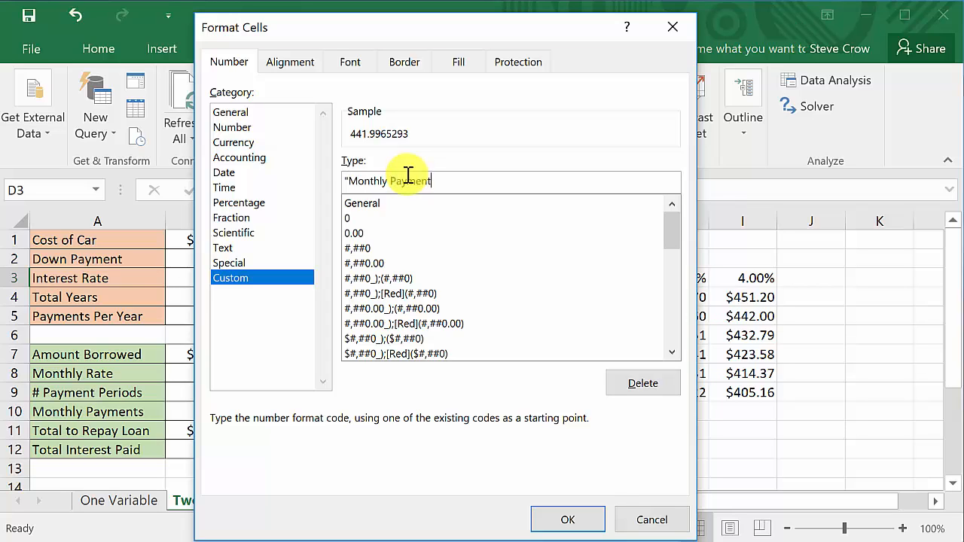
{"action": "type", "text": "\""}
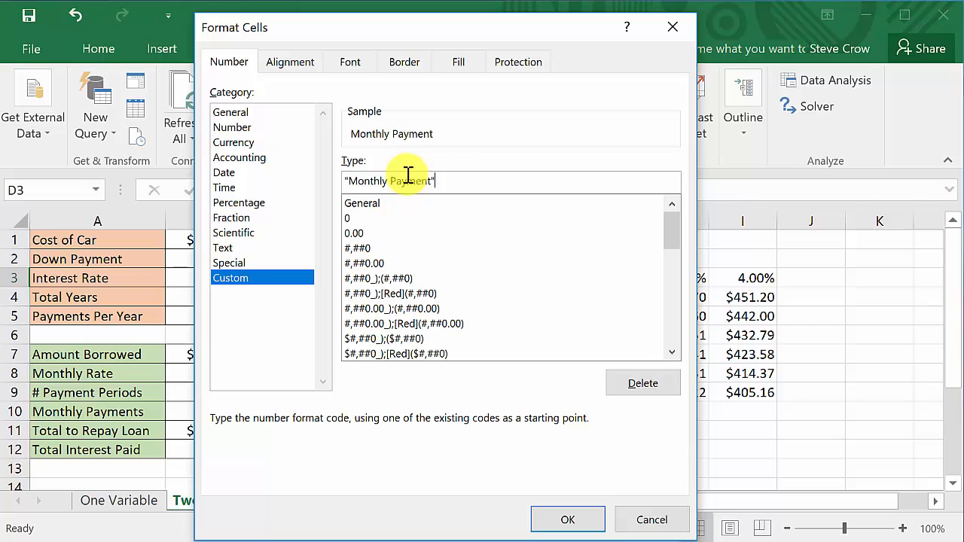
{"action": "left_click", "coordinate": [557, 520]}
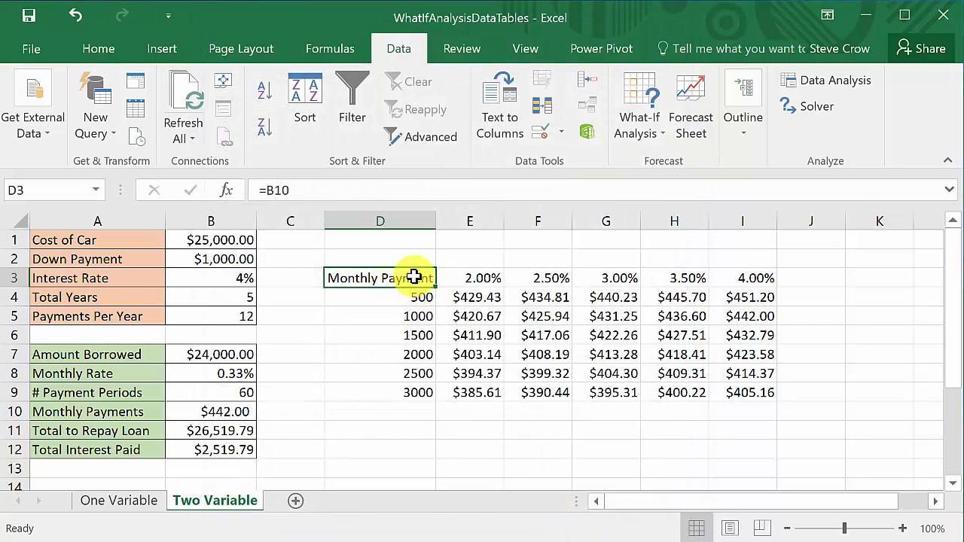